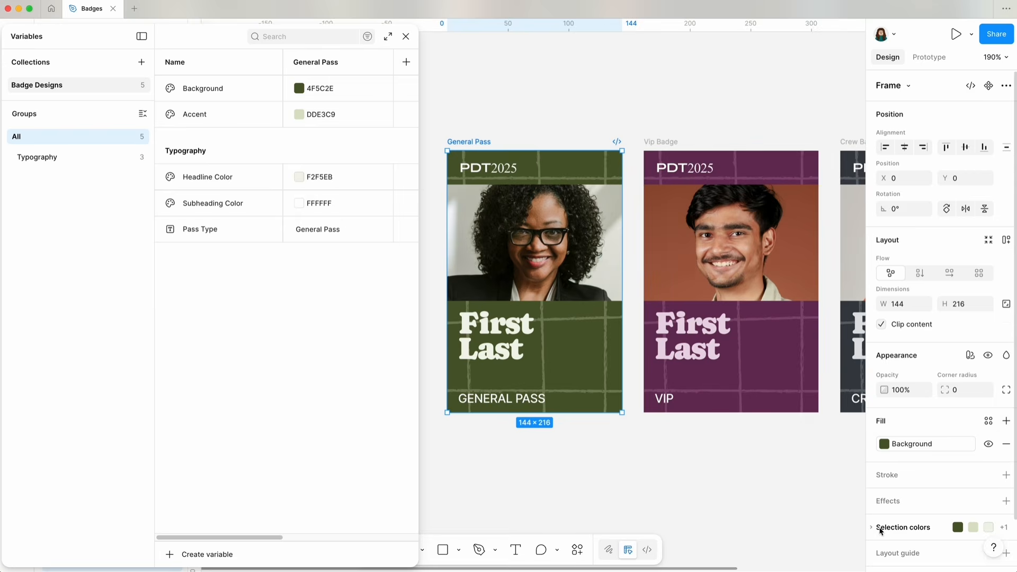
# Step: Link the General Pass frame's DDE3C9 selection color to the Accent variable
pyautogui.click(882, 529)
pyautogui.scroll(-3, 882, 530)
pyautogui.click(883, 429)
pyautogui.click(776, 248)
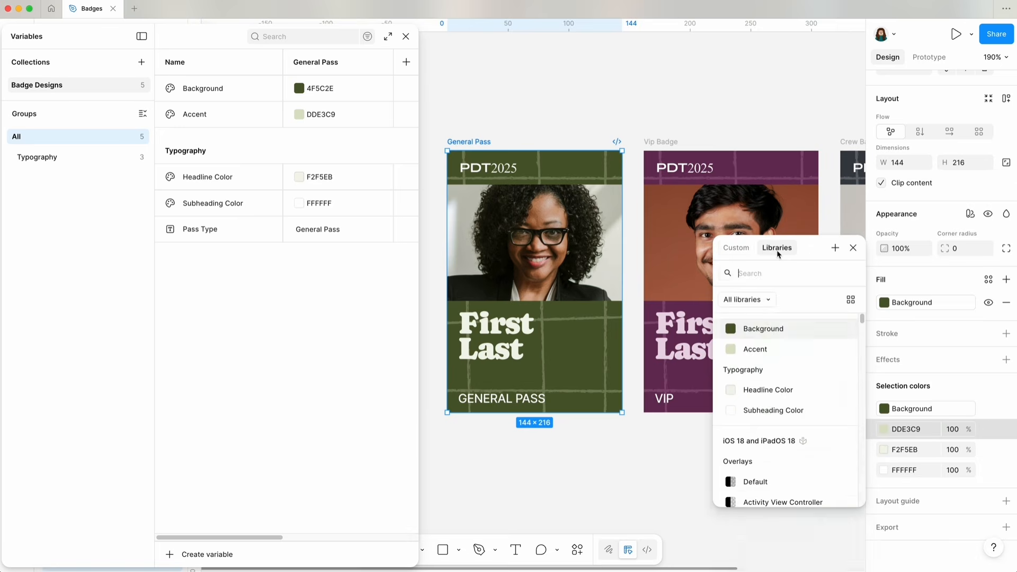
pyautogui.click(772, 350)
# Step: Apply the Headline Color variable to the fill of the First Last text on the General Pass badge
pyautogui.click(523, 346)
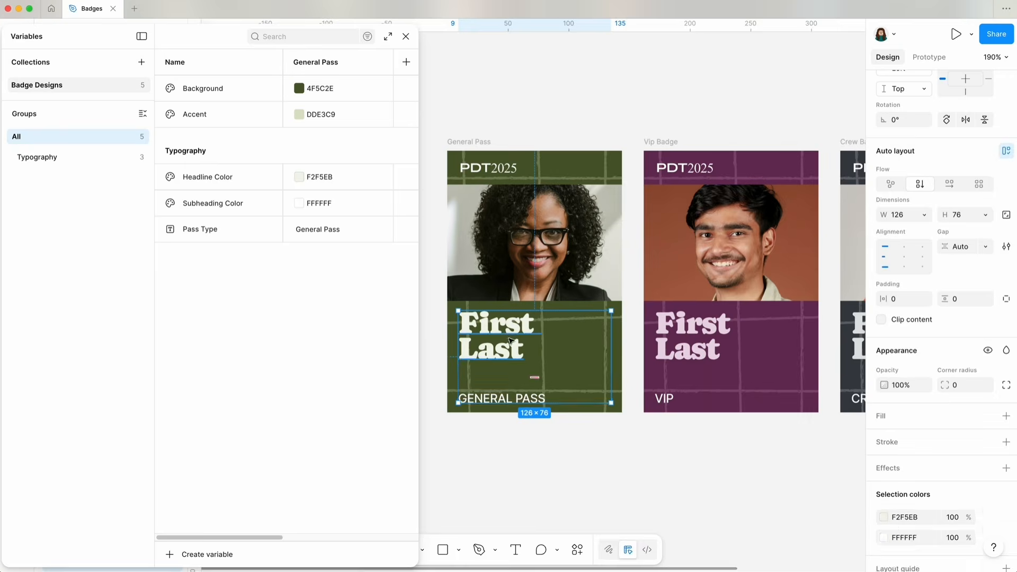
pyautogui.click(609, 312)
pyautogui.click(883, 443)
pyautogui.click(766, 247)
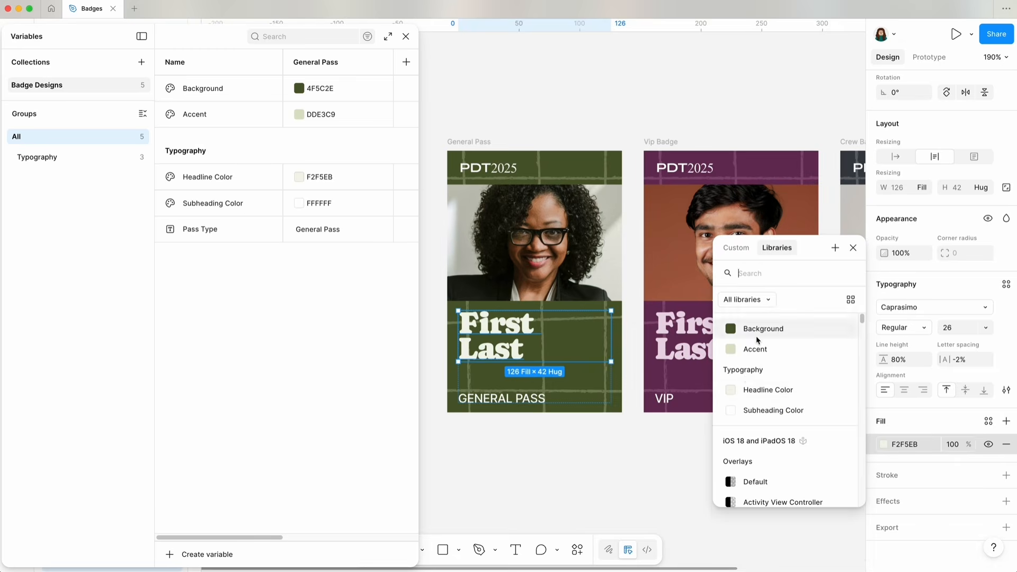
pyautogui.click(741, 388)
# Step: Apply the Subheading Color variable to the GENERAL PASS text's fill and bind its content to the Pass Type variable
pyautogui.click(484, 401)
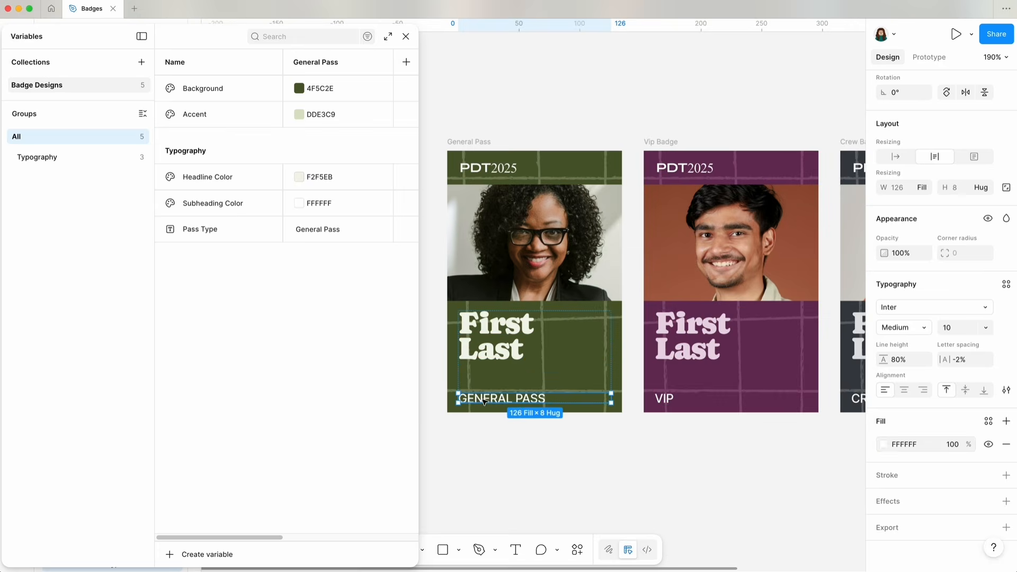
pyautogui.click(883, 444)
pyautogui.click(777, 247)
pyautogui.click(767, 407)
pyautogui.click(988, 86)
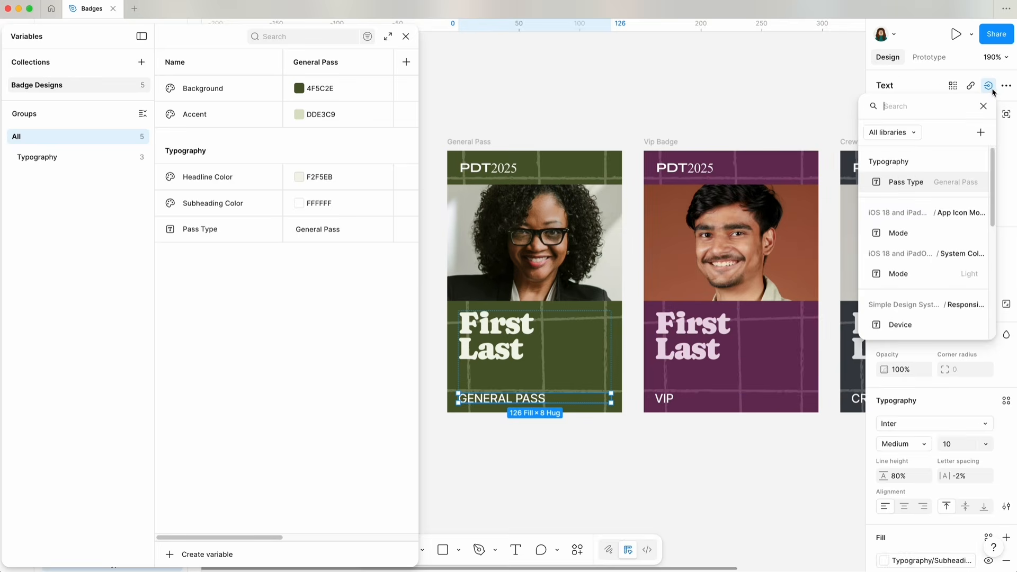
pyautogui.click(925, 183)
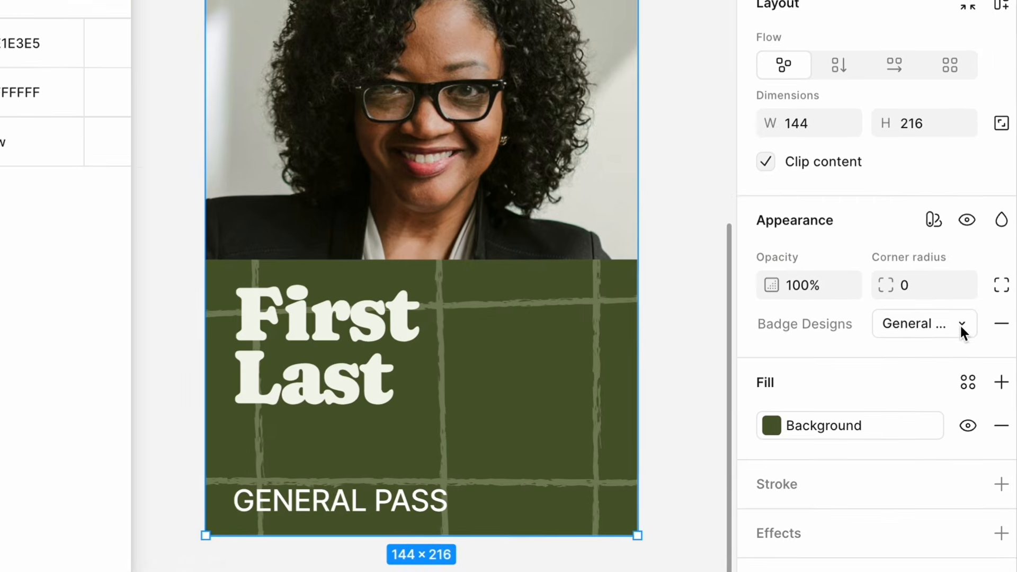
# Step: Switch the badge frame's Badge Designs mode to VIP and then to Crew
pyautogui.click(960, 325)
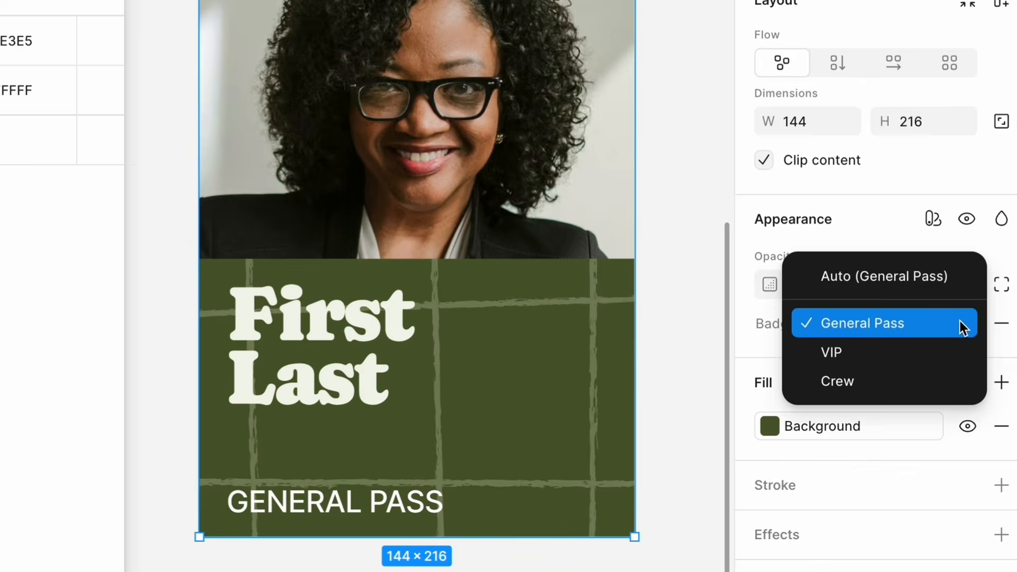
pyautogui.click(949, 342)
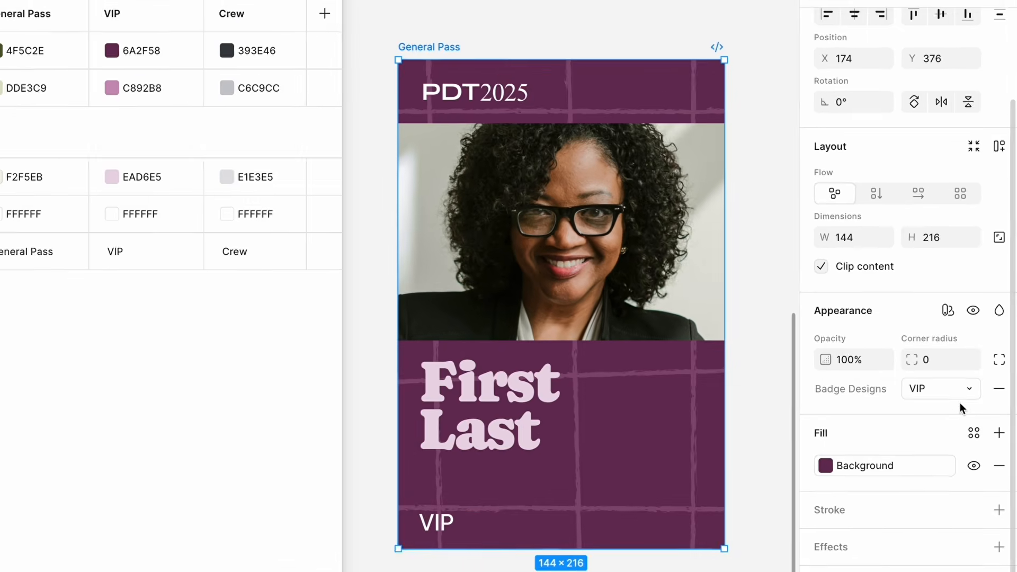
pyautogui.click(944, 329)
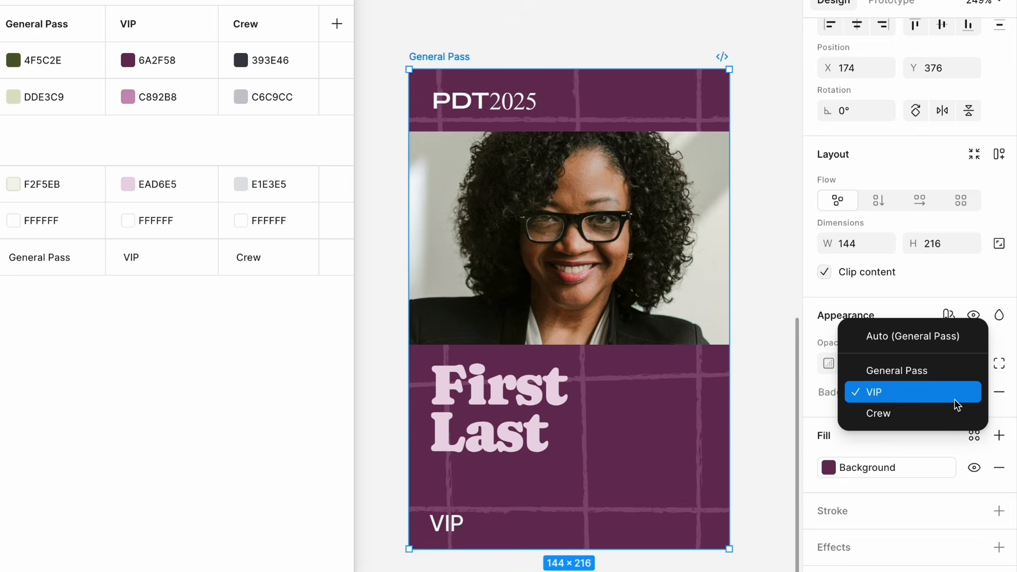
pyautogui.click(953, 413)
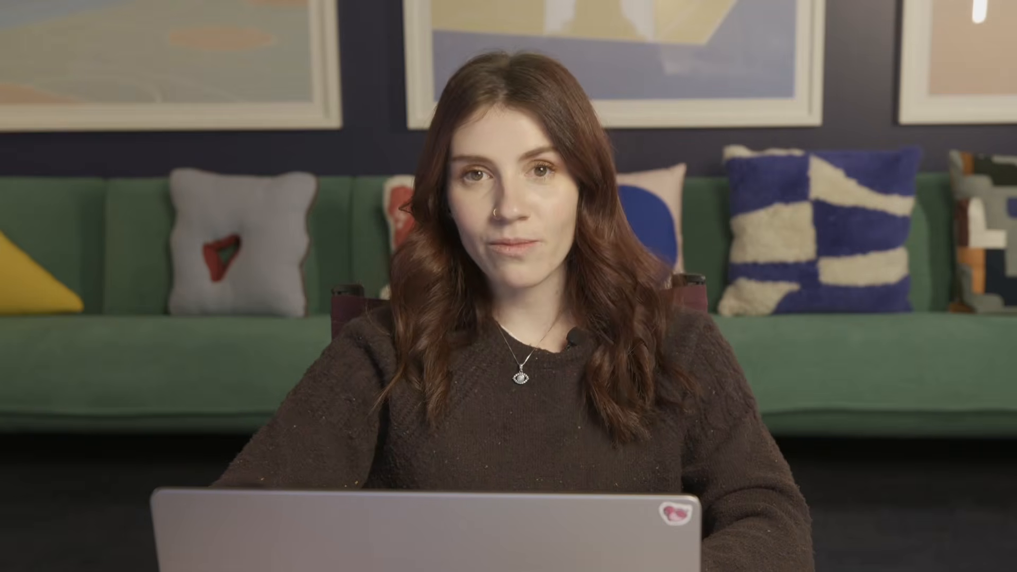
# Step: Add a Womens mode to the Kinfolk Brands collection and set its Main color to E8E0D8
pyautogui.click(1003, 58)
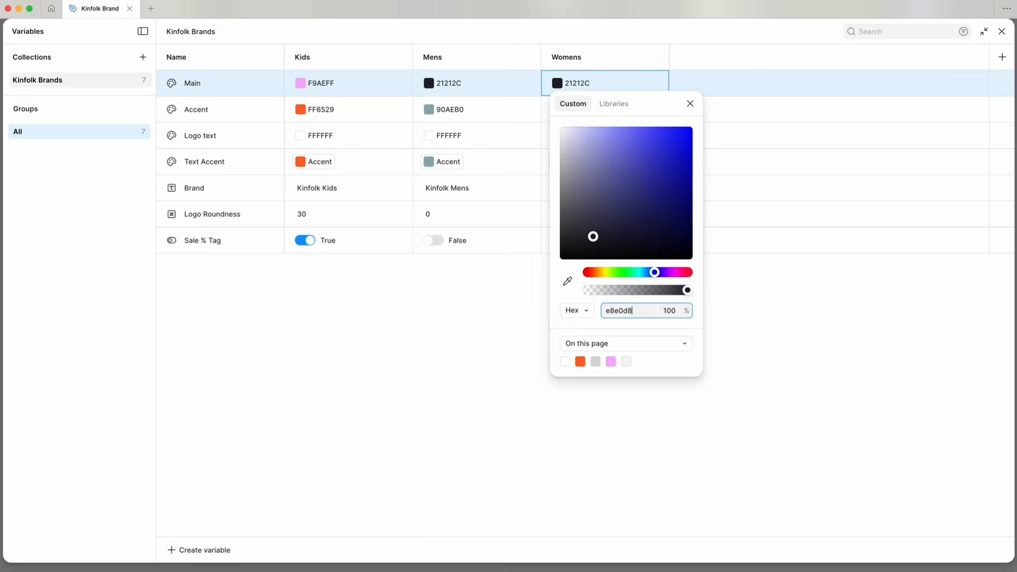
pyautogui.press('Return')
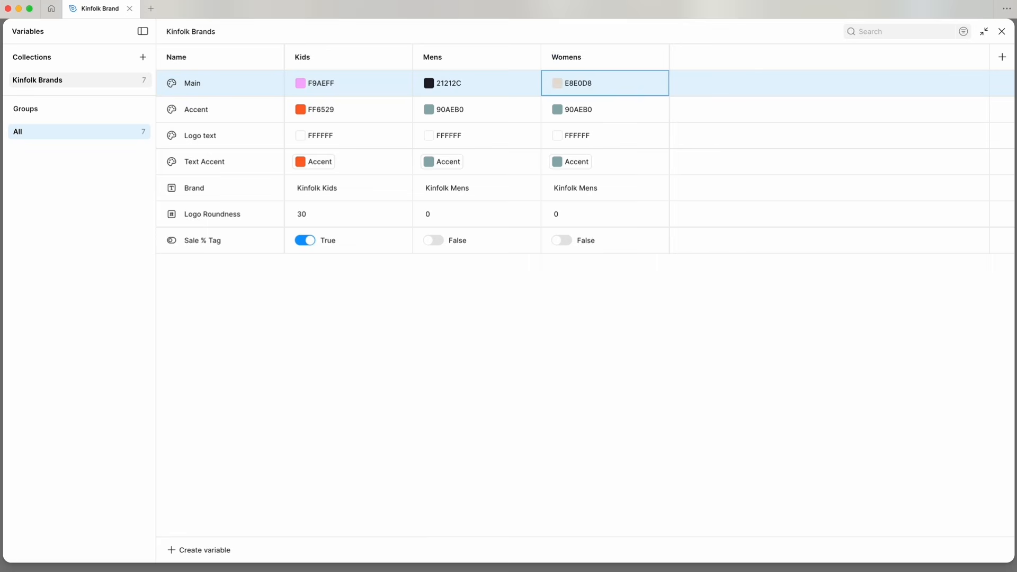
pyautogui.press('Down')
pyautogui.press('Return')
pyautogui.press('Escape')
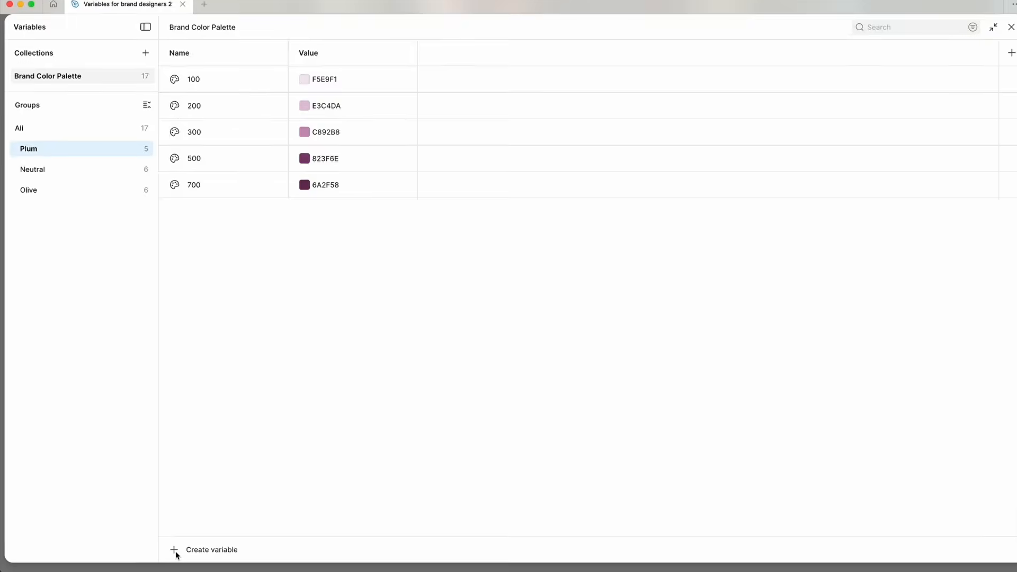
# Step: Create a color variable named 900 in the Plum group of Brand Color Palette with the value 420B36
pyautogui.click(176, 551)
pyautogui.click(222, 499)
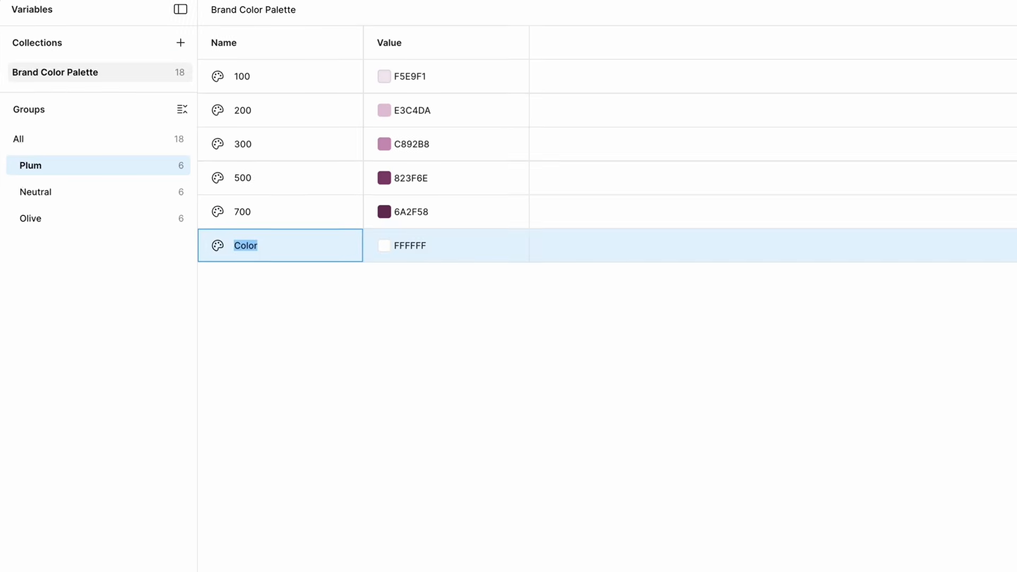
pyautogui.write('900')
pyautogui.click(294, 448)
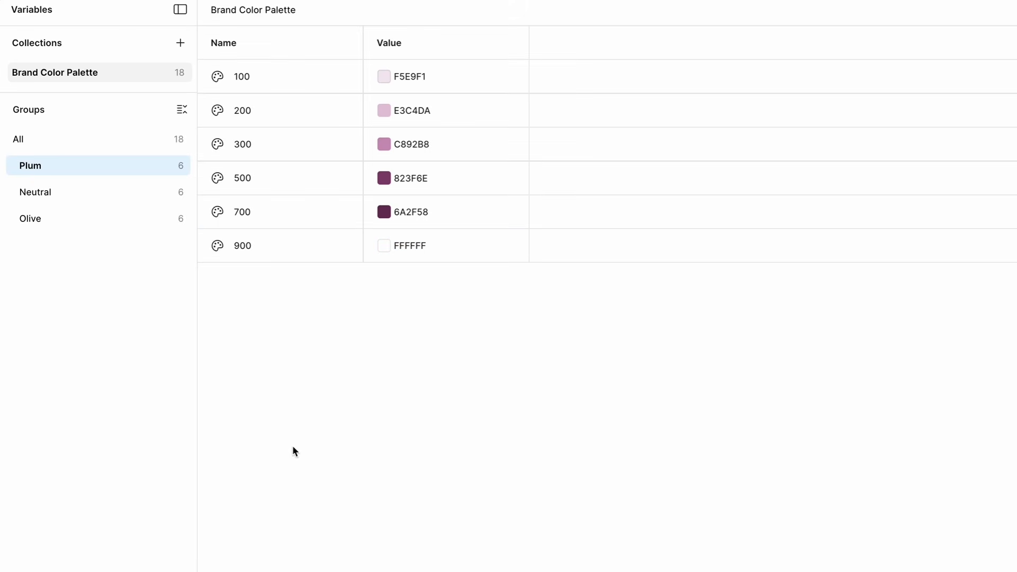
pyautogui.doubleClick(453, 253)
pyautogui.write('420B36')
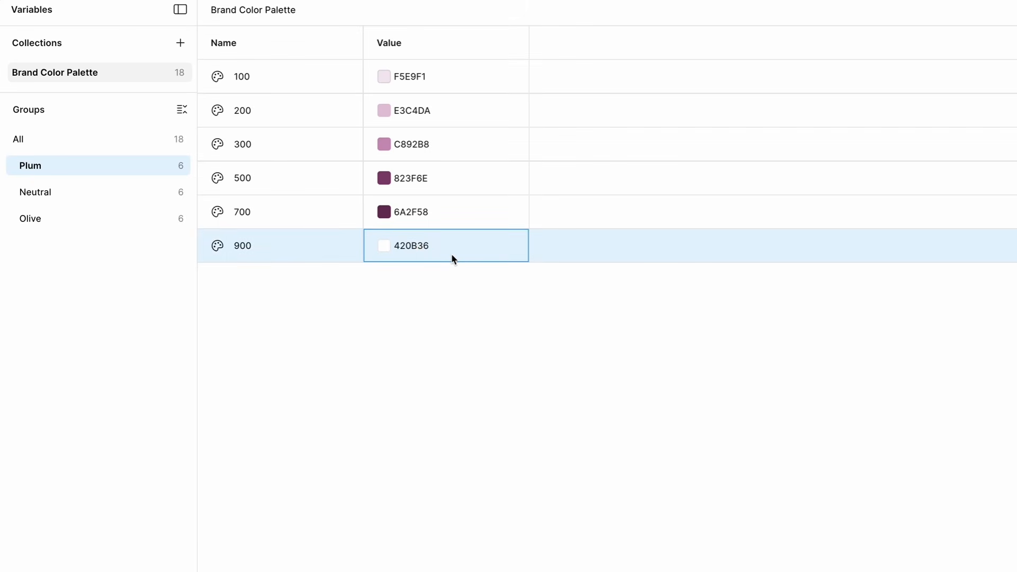
pyautogui.press('Return')
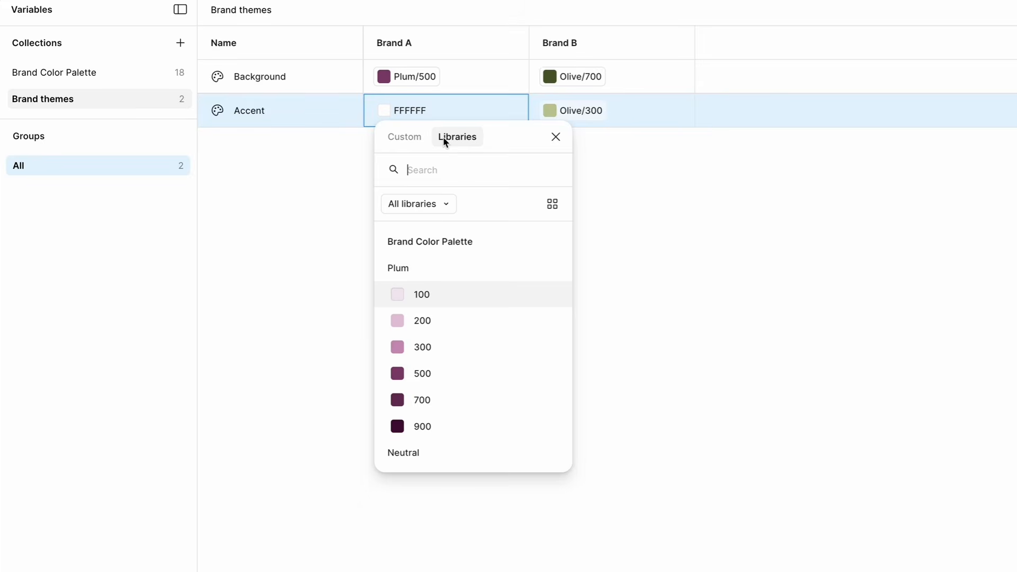
# Step: Link Brand A's Accent color in the Brand themes collection to the Plum 300 variable
pyautogui.click(403, 348)
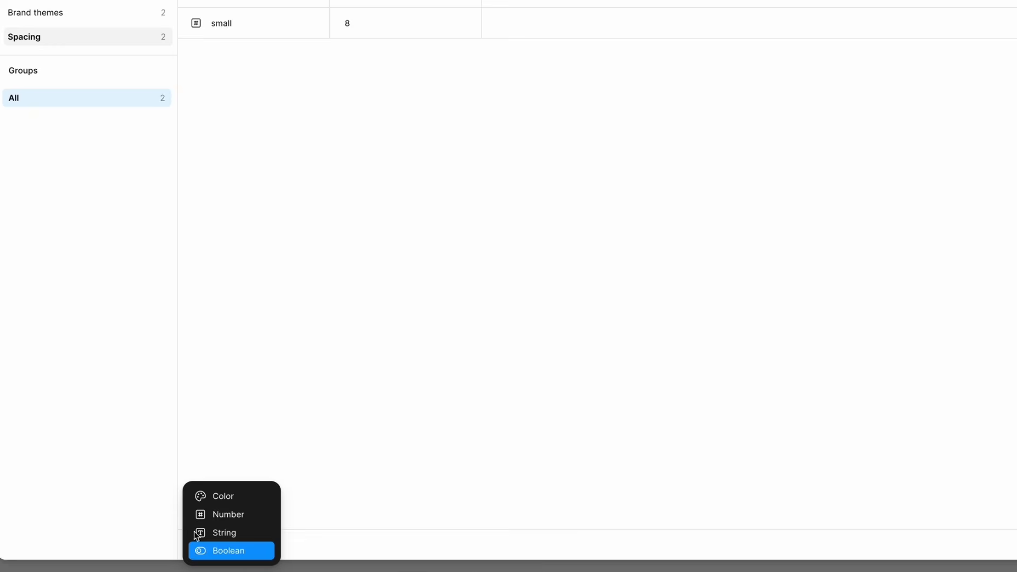
# Step: Create a number variable named medium in the Spacing collection
pyautogui.click(201, 514)
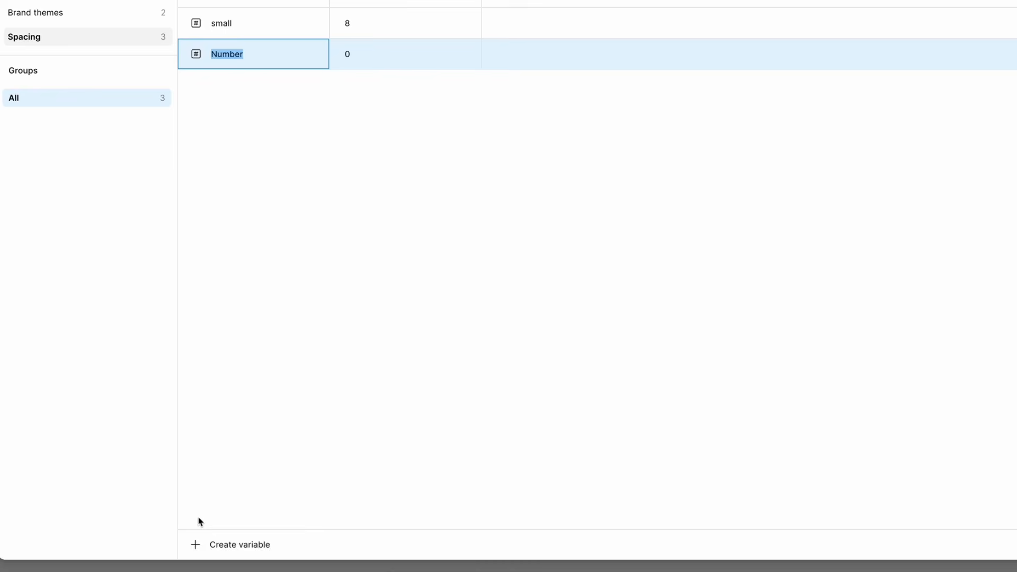
pyautogui.write('medium')
pyautogui.press('Tab')
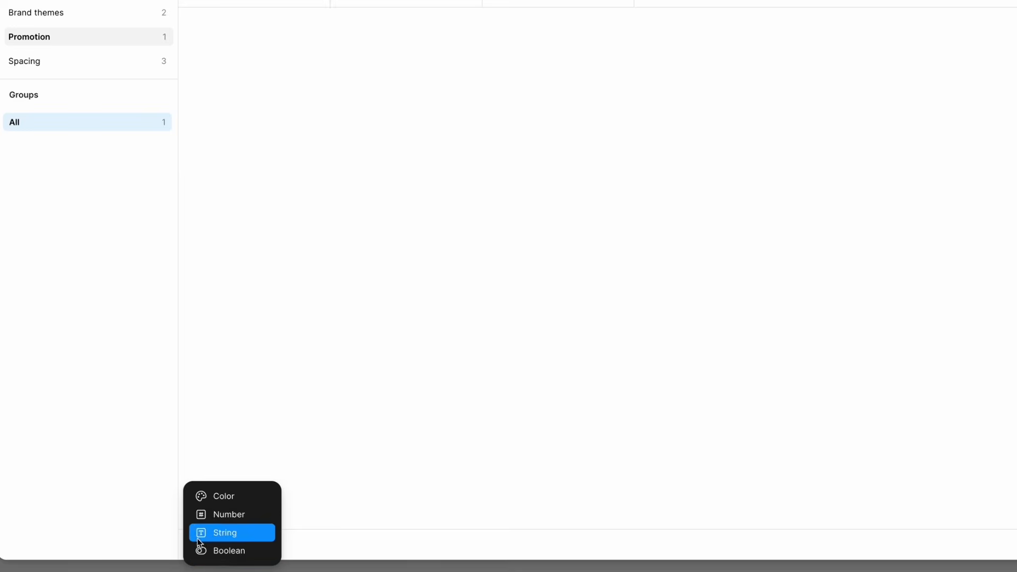
# Step: Create a string variable named Subheading in the Promotion collection with the English value "Sale ends 02.14.26"
pyautogui.click(198, 533)
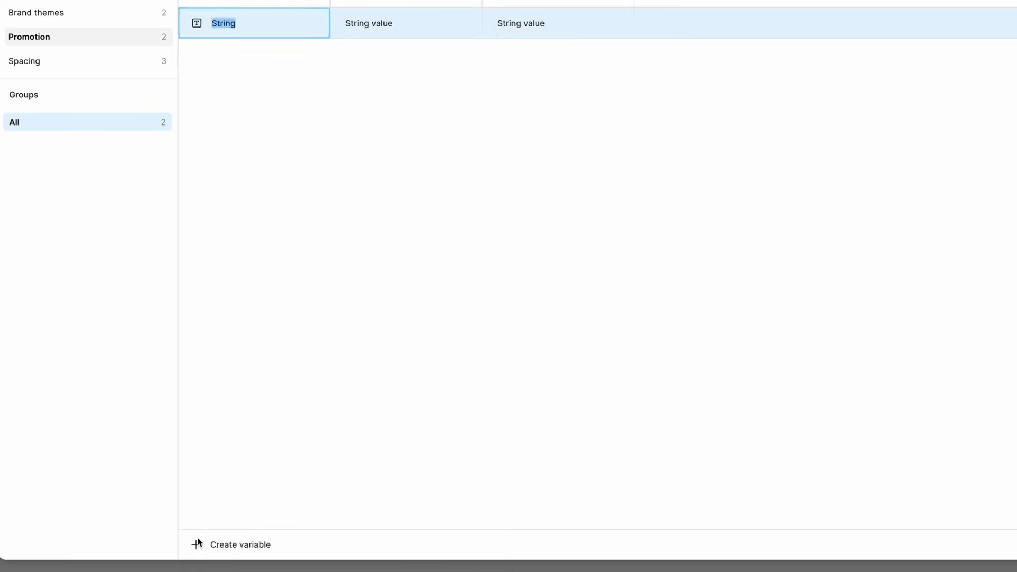
pyautogui.write('Subhead')
pyautogui.press('Tab')
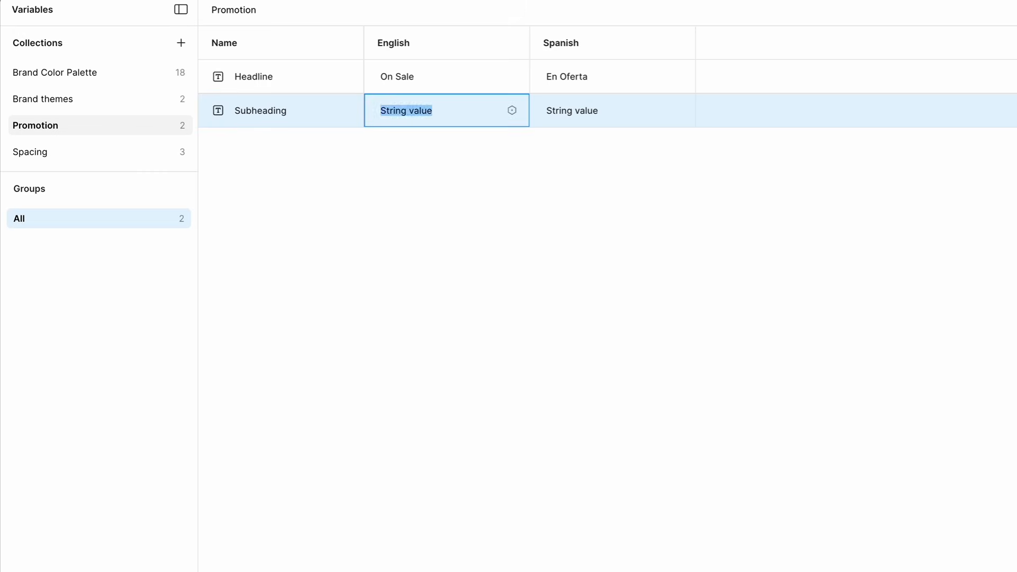
pyautogui.write('Sale ends 02.14.26')
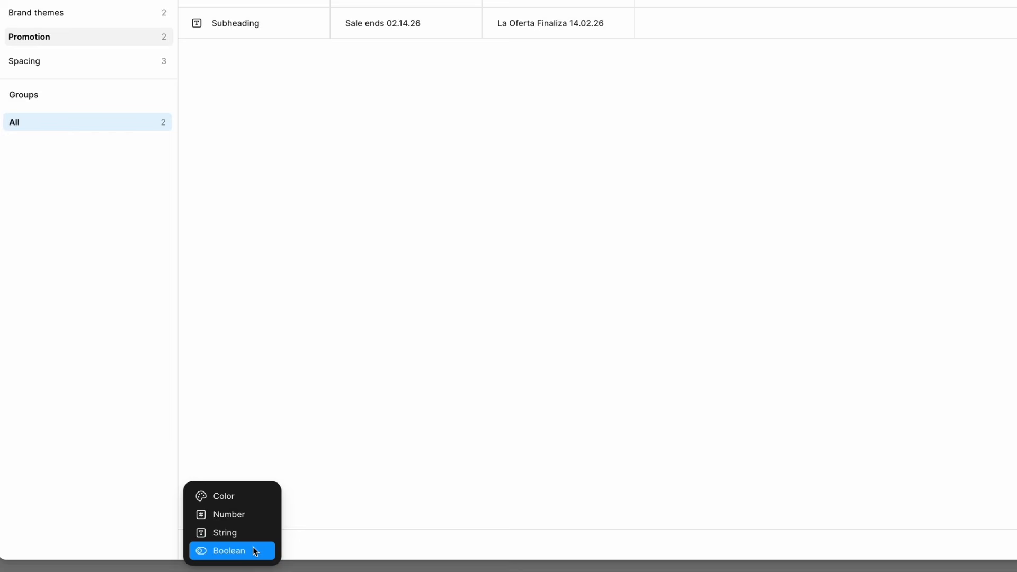
# Step: Create a boolean variable named Partner logo in the Promotion collection and switch it to true for Spanish
pyautogui.click(253, 550)
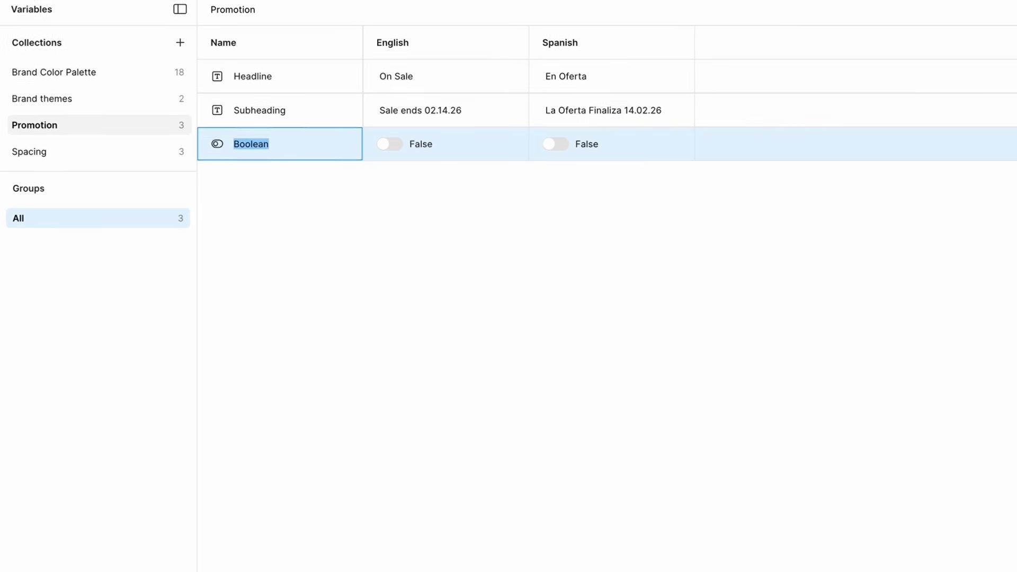
pyautogui.write('Partner logo')
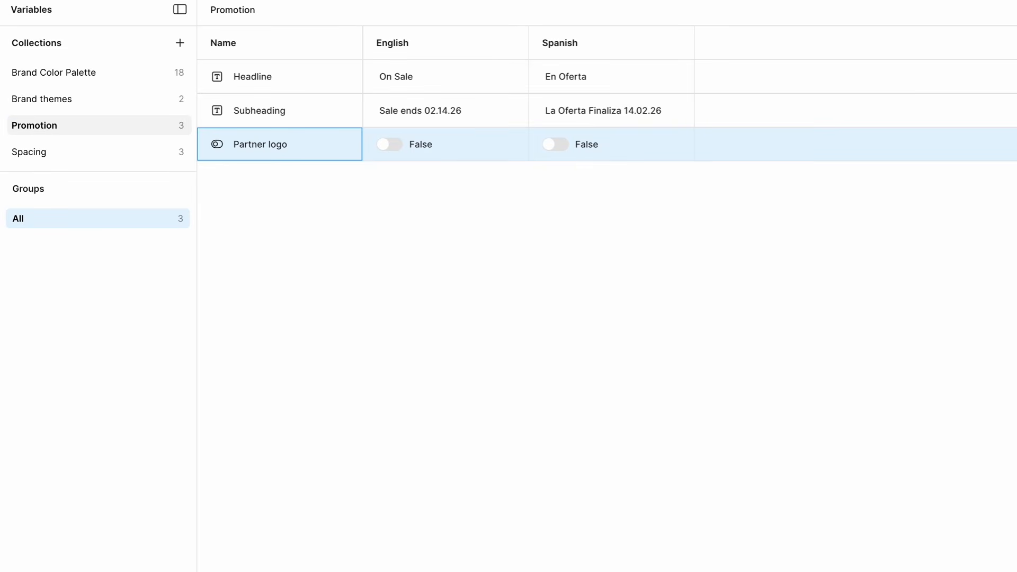
pyautogui.click(552, 145)
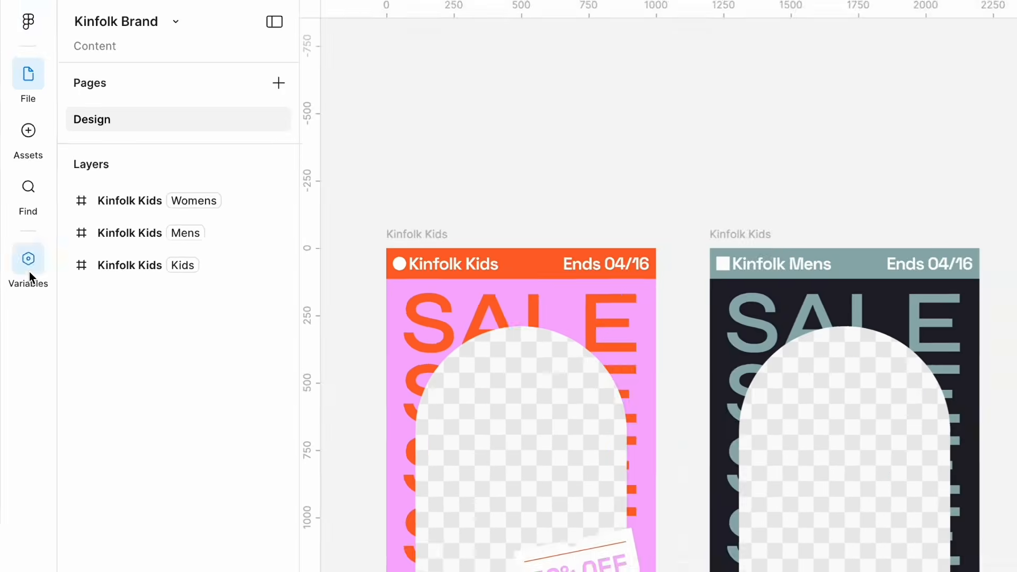
# Step: Open the Kinfolk Brand file's variables and create a color variable in the Kinfolk Brands collection
pyautogui.click(37, 275)
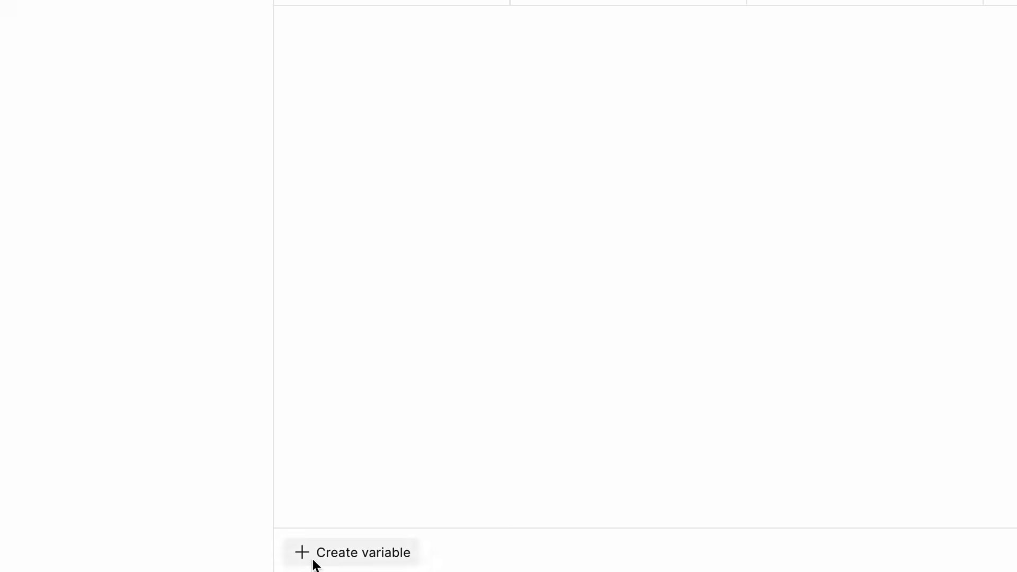
pyautogui.click(314, 562)
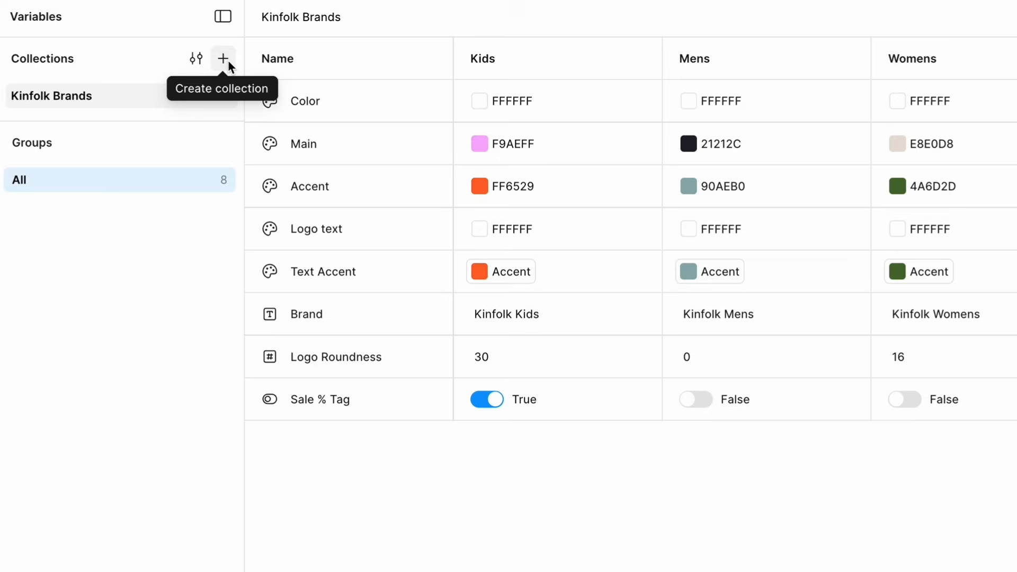
# Step: Create a variable collection named Kinfolk Digital
pyautogui.click(228, 59)
pyautogui.write('Kinfo')
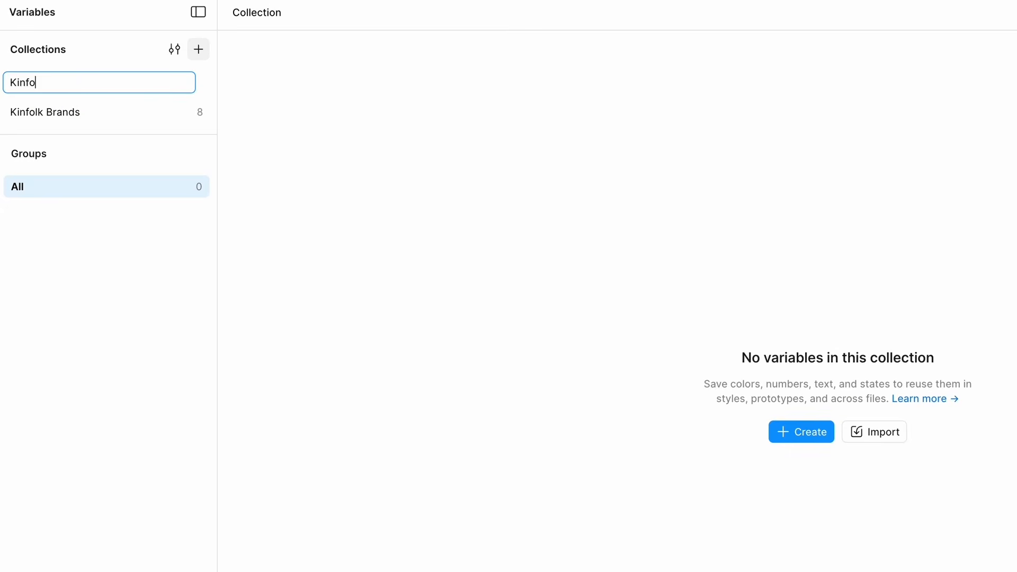
pyautogui.write('lk Digital')
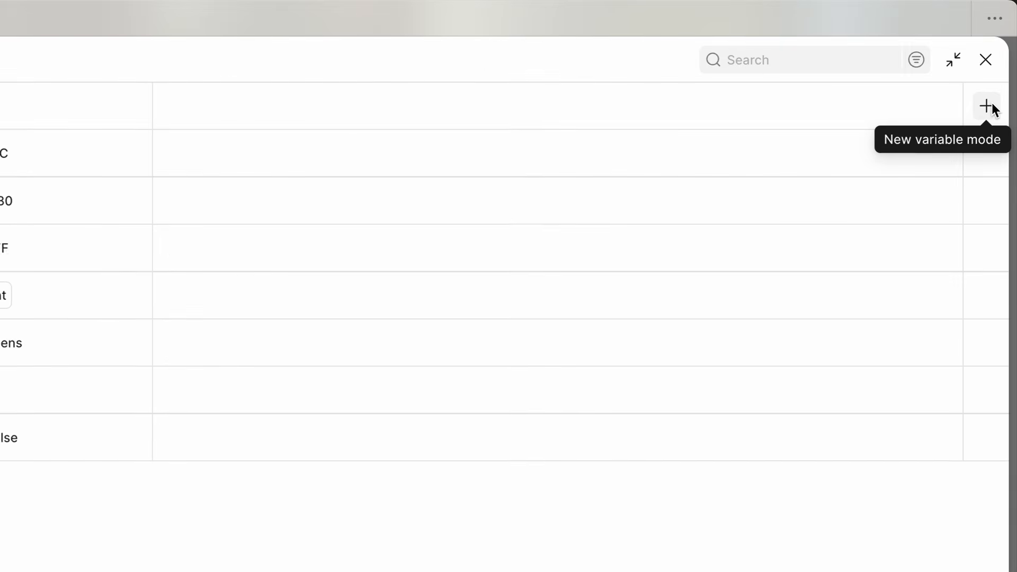
# Step: Add a mode named Womens to Kinfolk Brands, set its Main color to E8E0D8, and open its Accent color
pyautogui.click(990, 108)
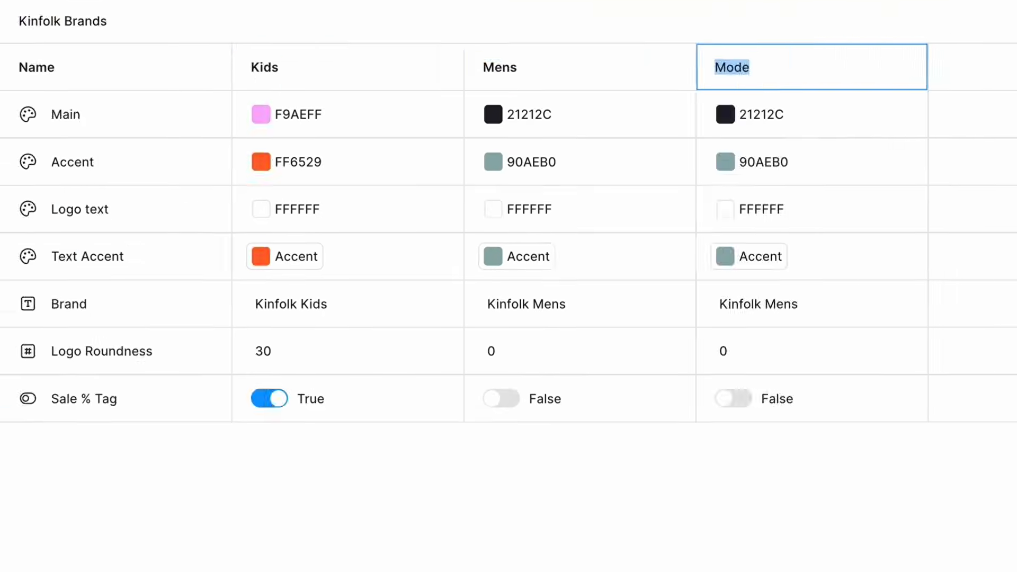
pyautogui.write('Womens')
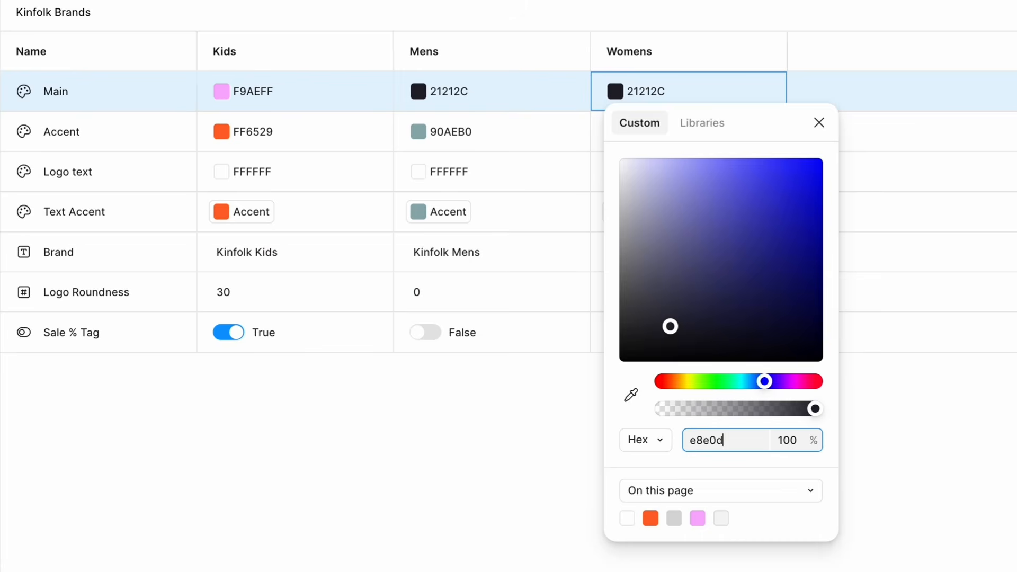
pyautogui.press('Return')
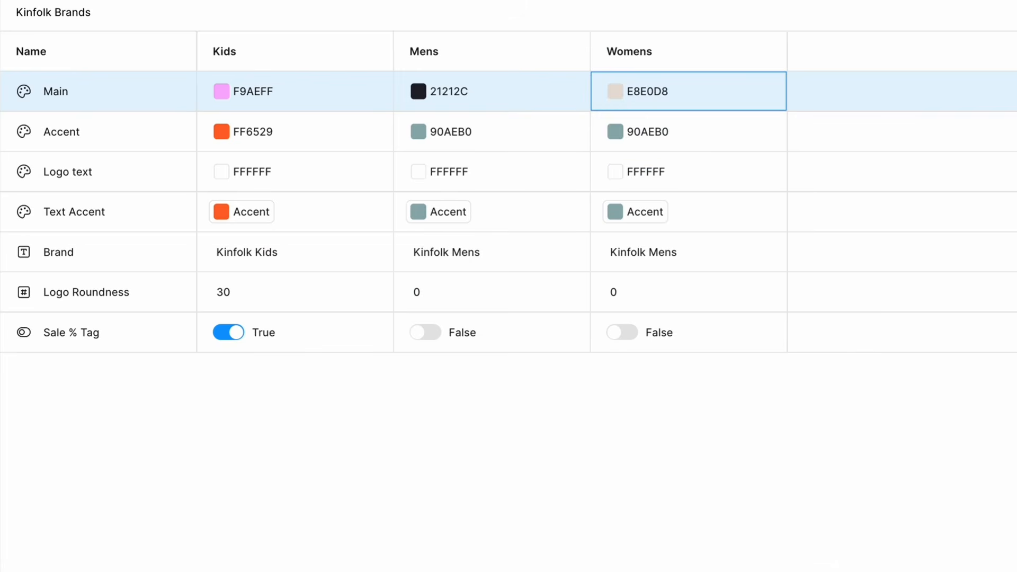
pyautogui.click(616, 134)
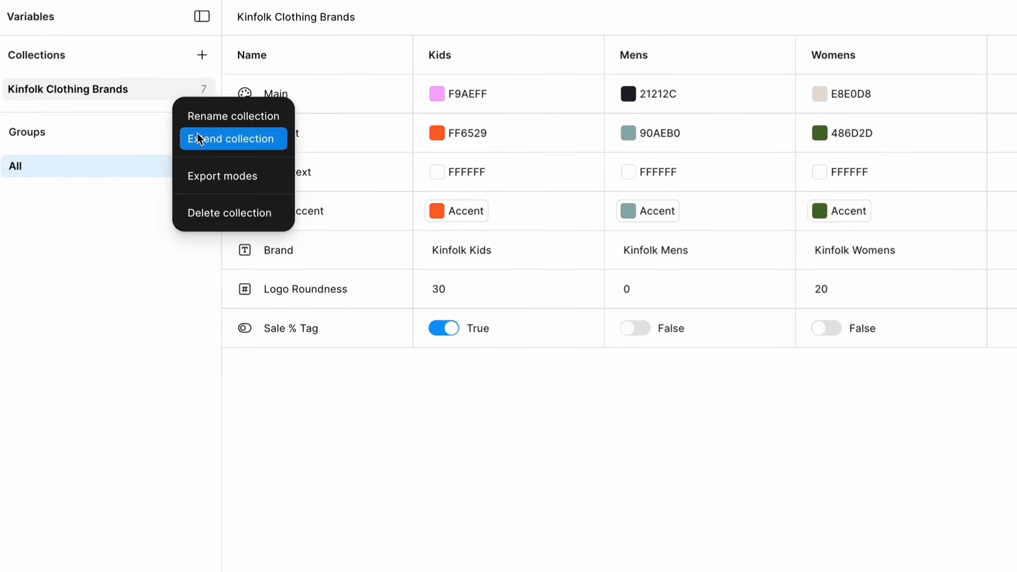
# Step: Extend the Kinfolk Clothing Brands collection and name the child collection Kinfolk Accessories
pyautogui.click(199, 139)
pyautogui.doubleClick(183, 125)
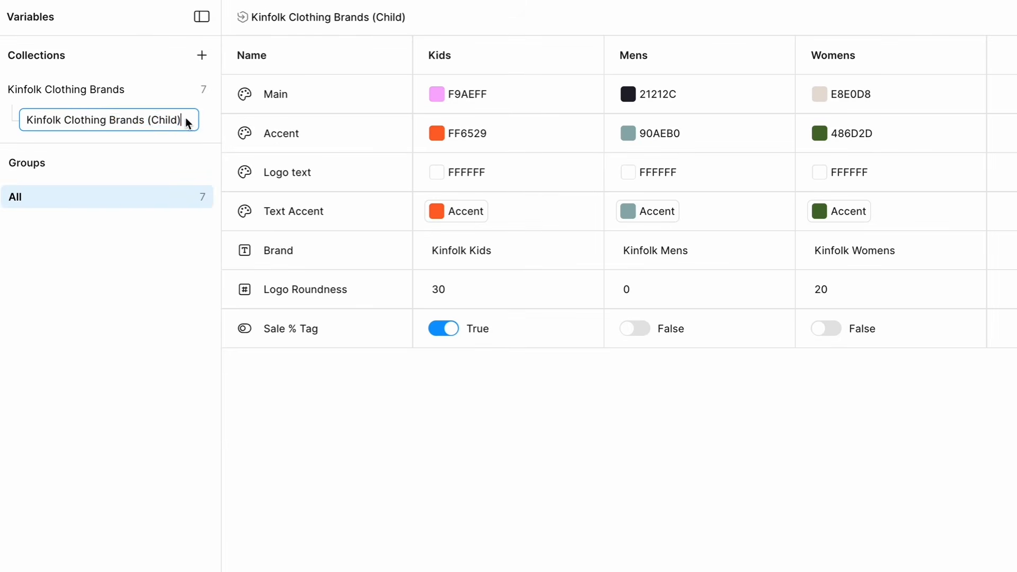
pyautogui.write('Kinfolk Accessories')
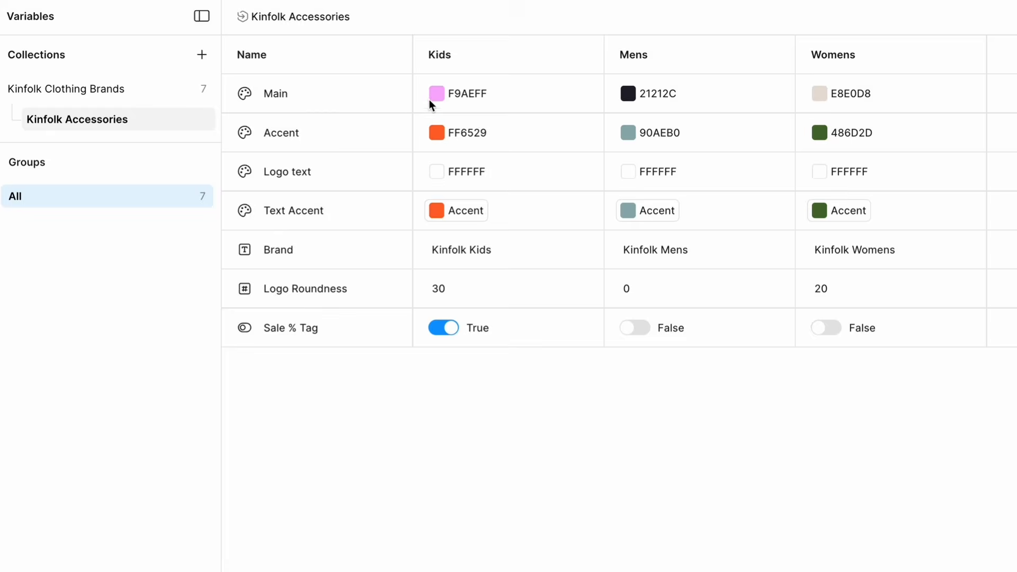
# Step: In Kinfolk Accessories, override the Kids mode's Main color with AEB9FF and its Accent color with 8929FF
pyautogui.click(434, 96)
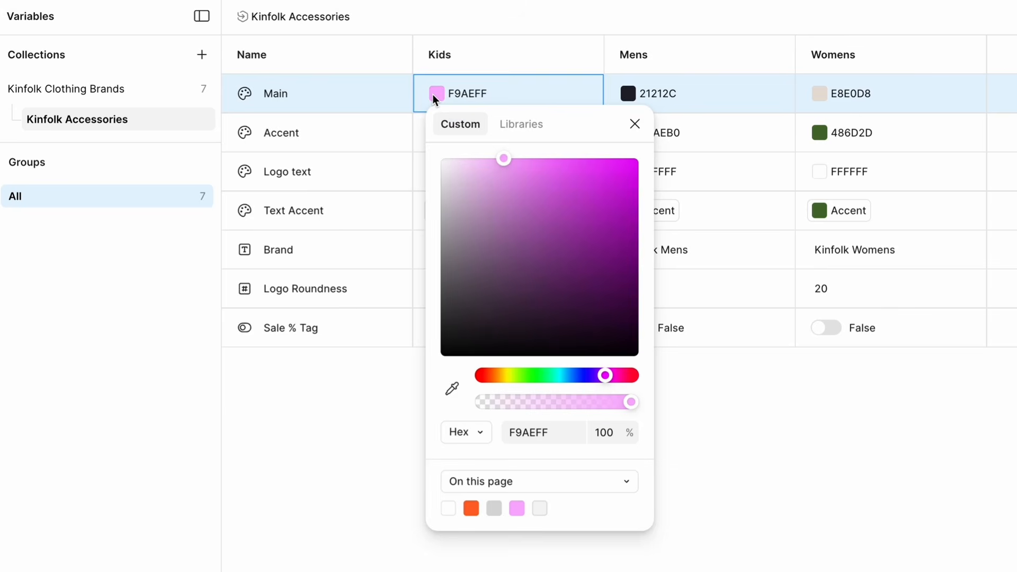
pyautogui.click(578, 375)
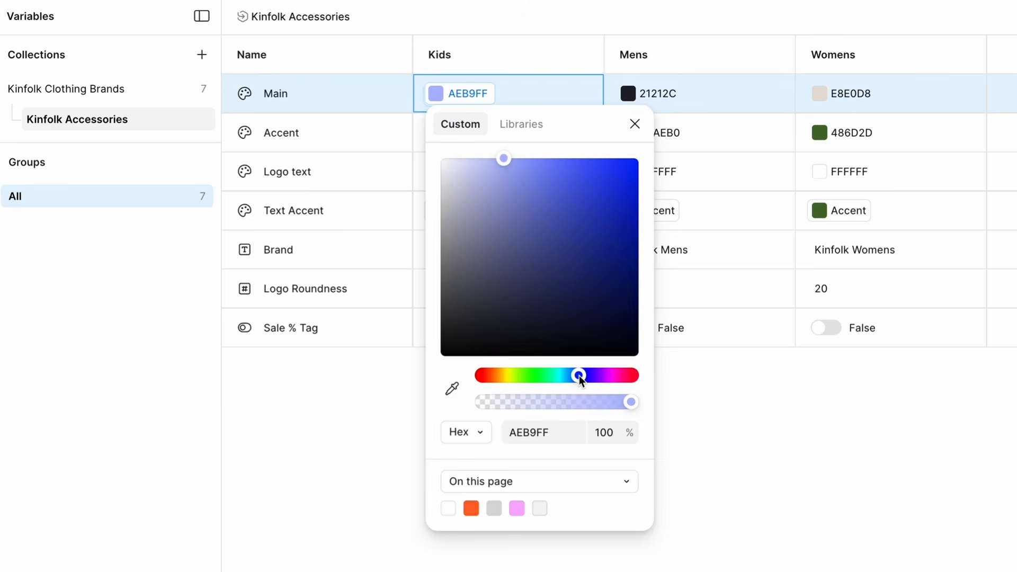
pyautogui.click(442, 132)
pyautogui.click(593, 415)
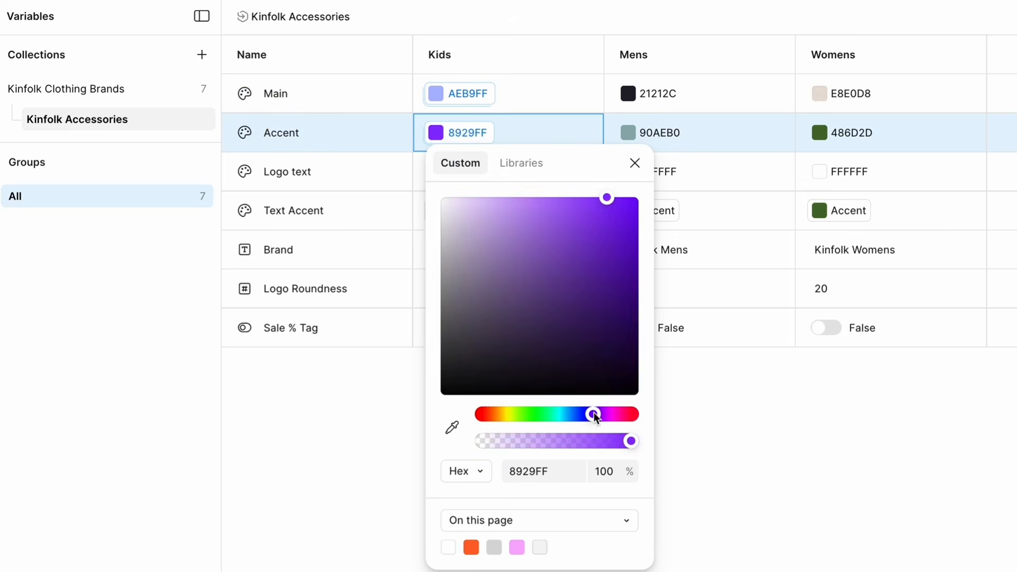
pyautogui.press('Escape')
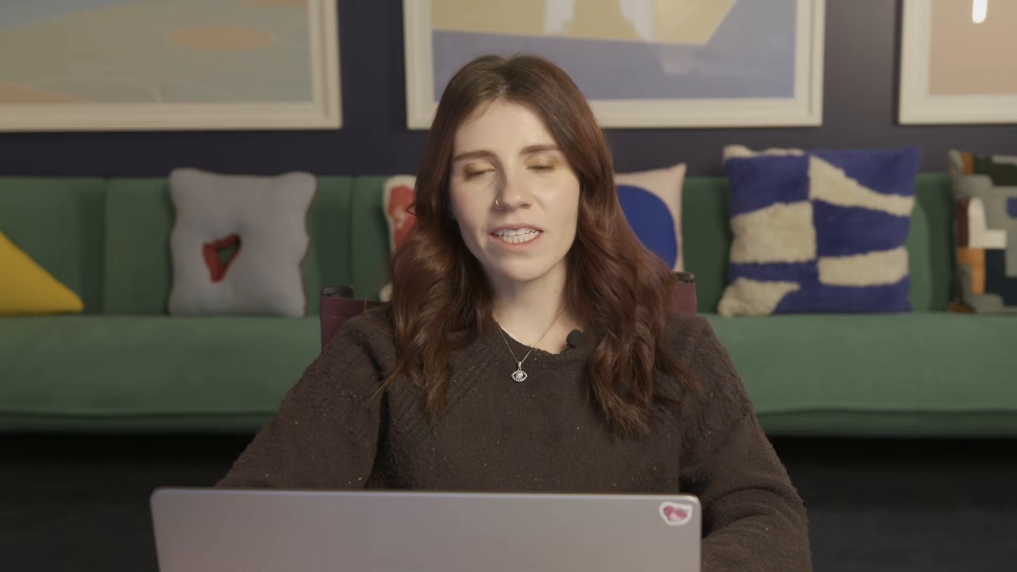